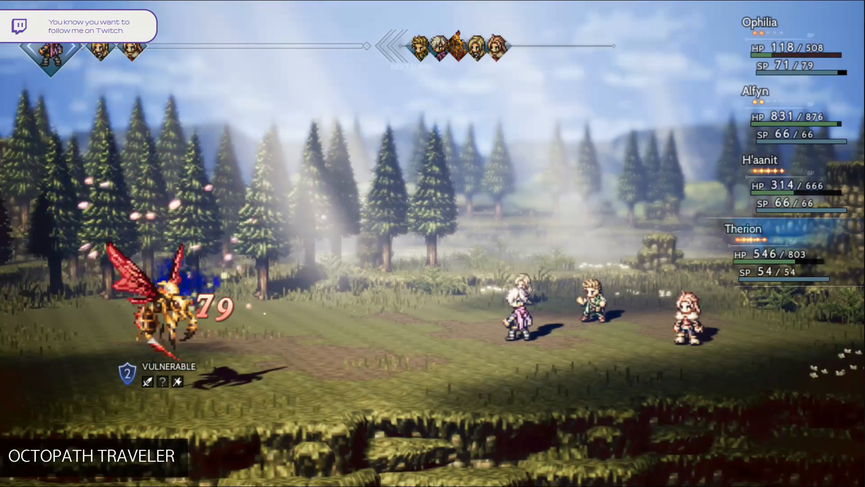
key("r")
key("r")
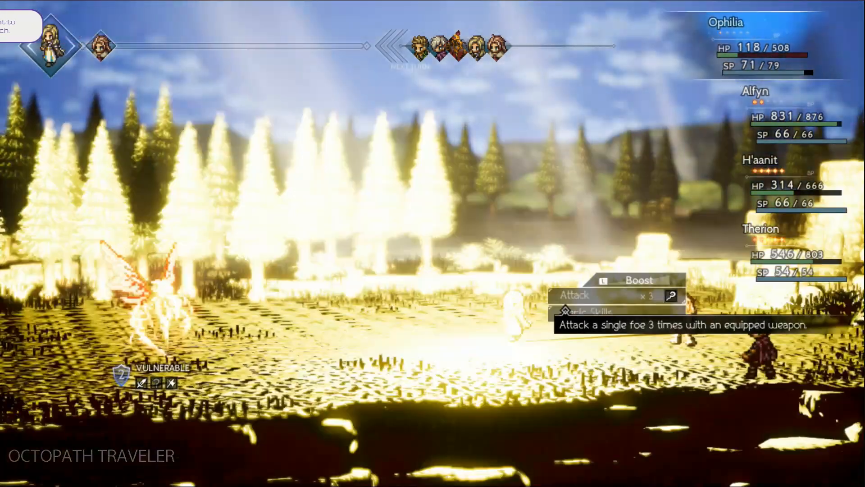
key("Return")
key("Return")
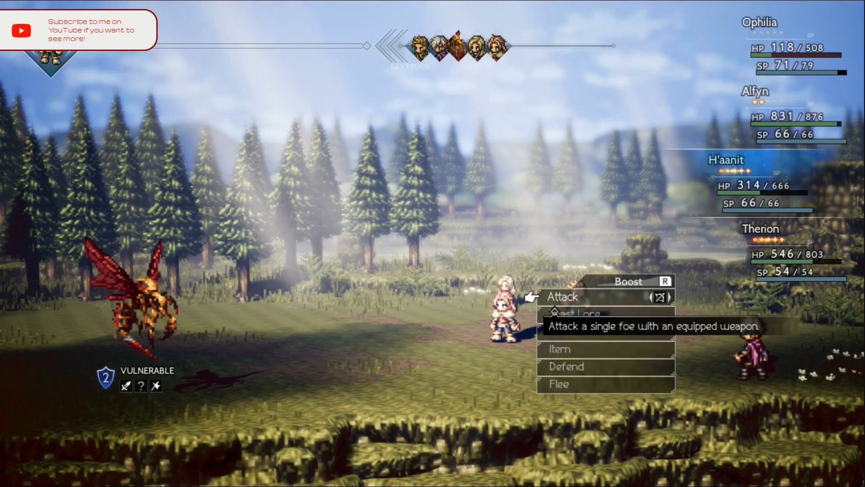
key("r")
key("r")
key("Return")
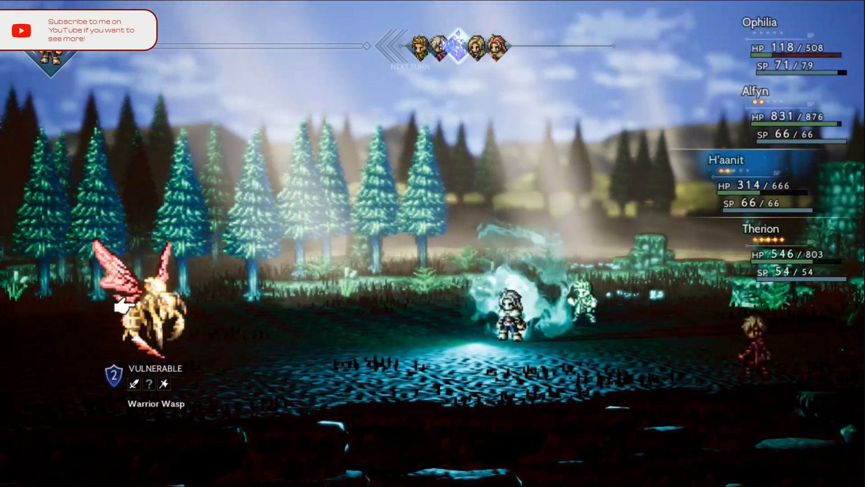
key("Return")
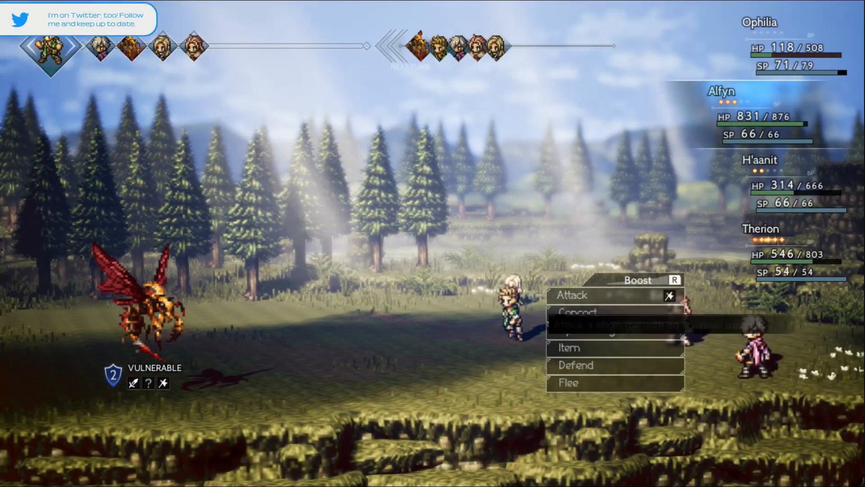
key("r")
key("r")
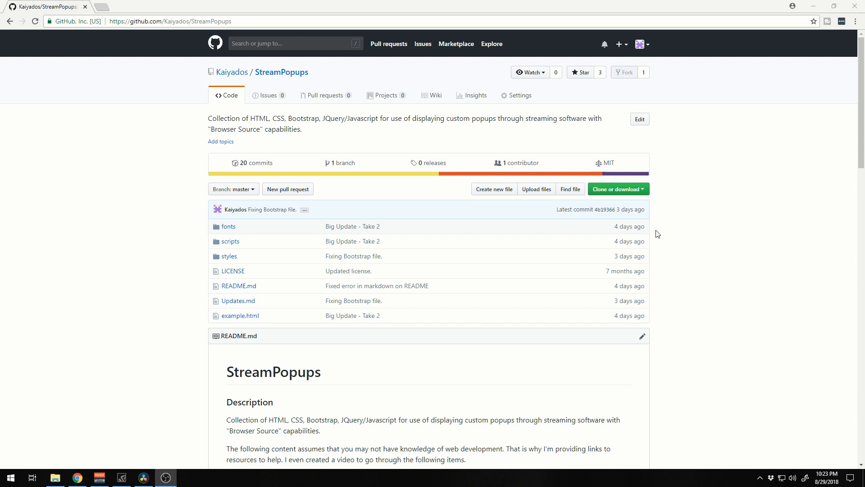
Download the StreamPopups repository from GitHub as a ZIP archive
left_click(642, 190)
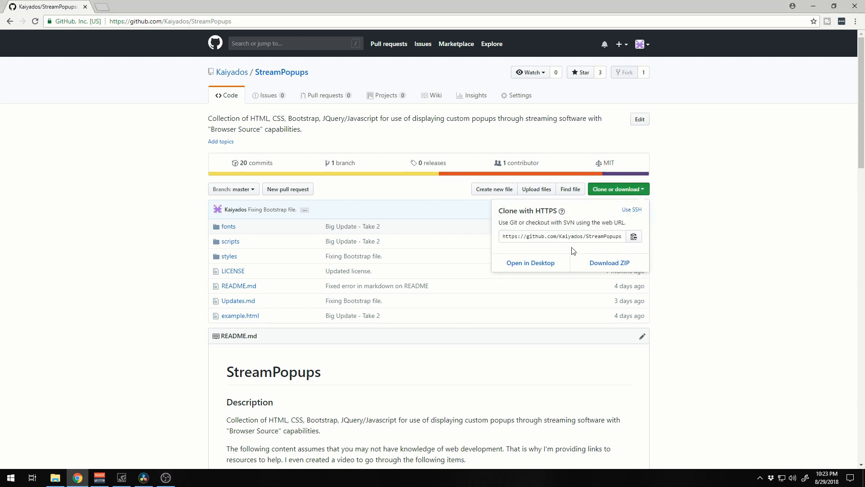
left_click(611, 266)
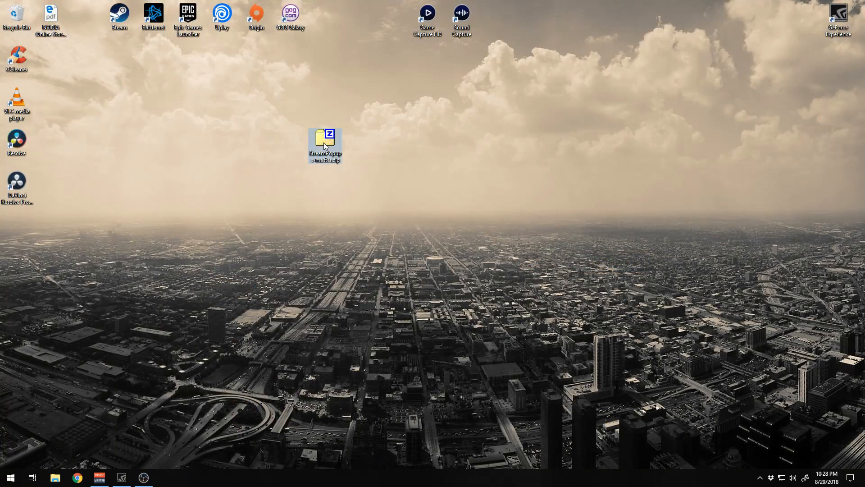
Copy the StreamPopups-master folder out of the downloaded ZIP onto the desktop, and discard the ZIP in the Recycle Bin
right_click(324, 145)
mouse_move(400, 236)
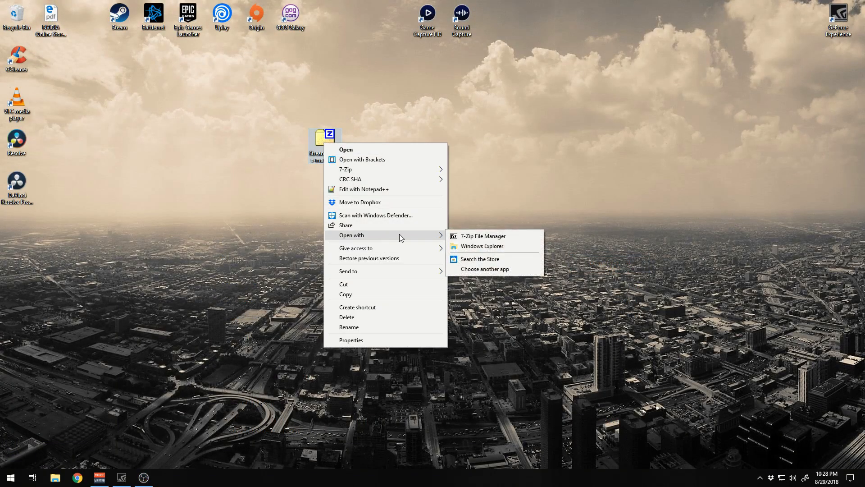
left_click(469, 246)
left_click_drag(309, 170, 154, 168)
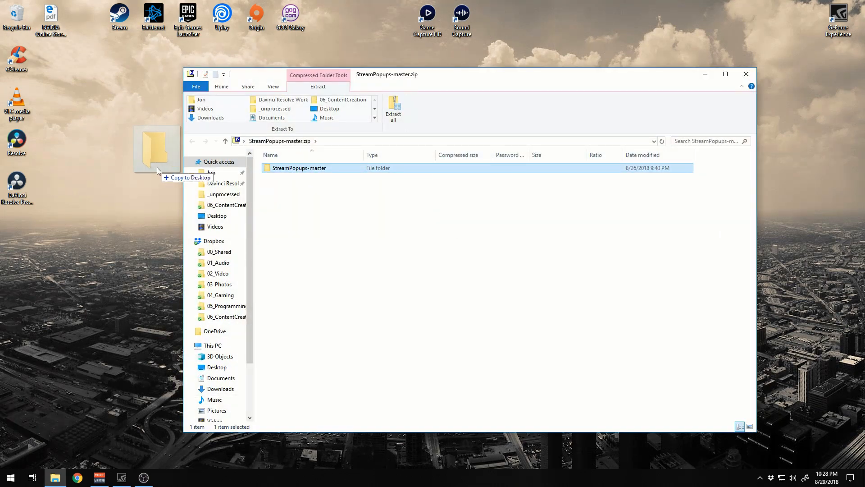
left_click(746, 73)
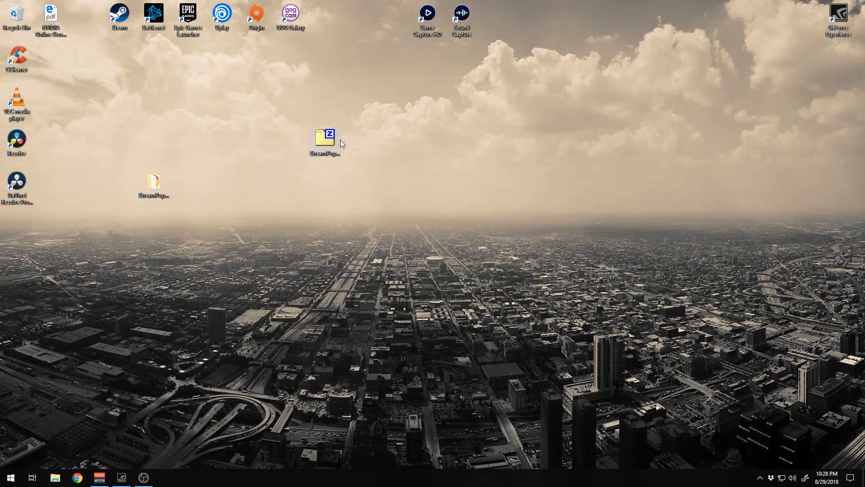
left_click_drag(327, 140, 26, 18)
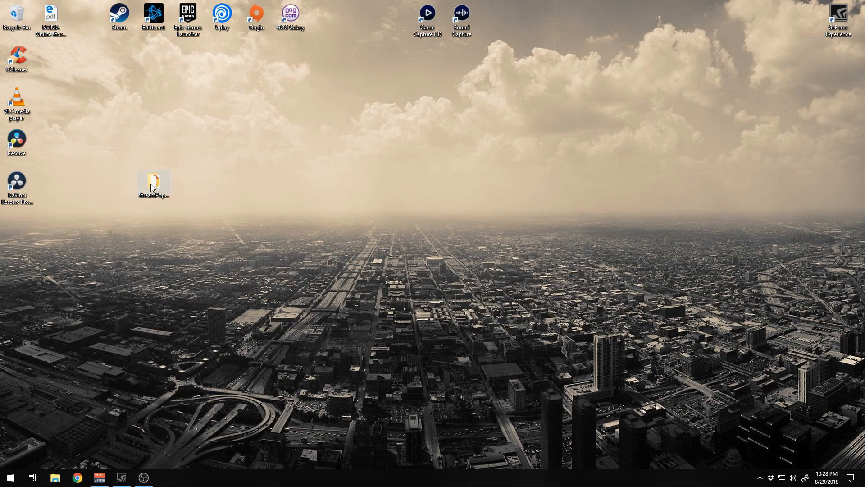
Open the StreamPopups-master folder as a project in Brackets and display example.html
left_click_drag(152, 185, 359, 143)
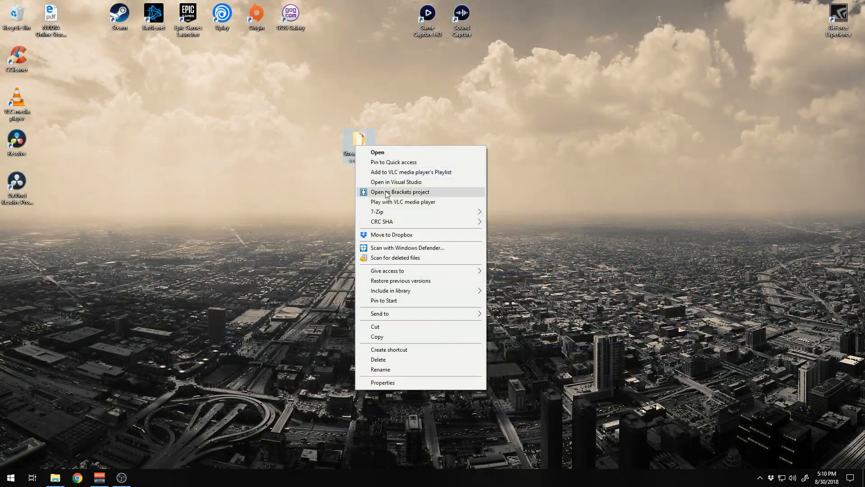
left_click(386, 195)
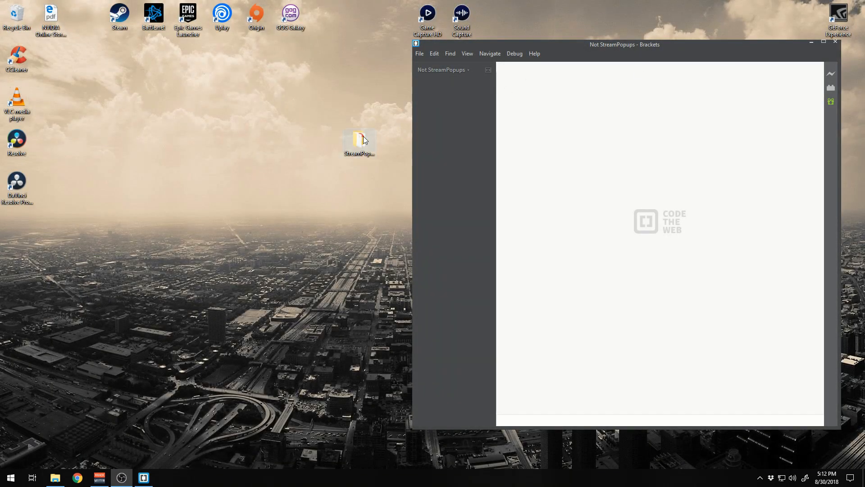
left_click_drag(359, 140, 444, 131)
left_click_drag(443, 131, 436, 145)
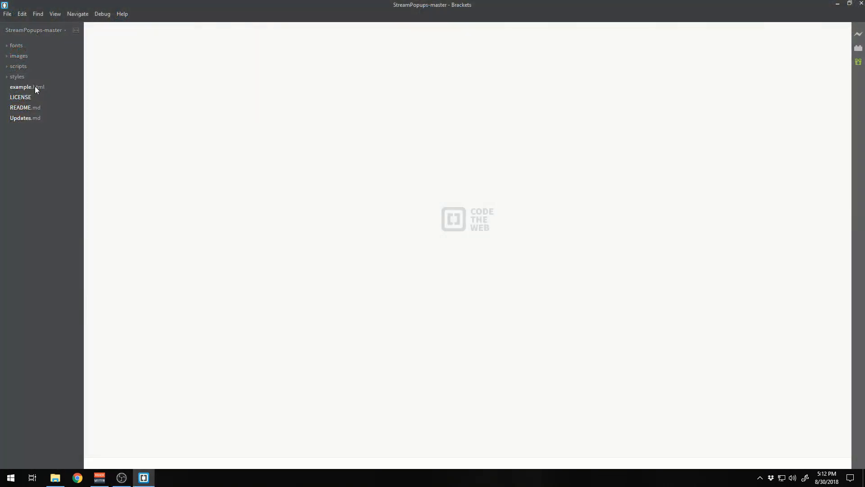
left_click(35, 87)
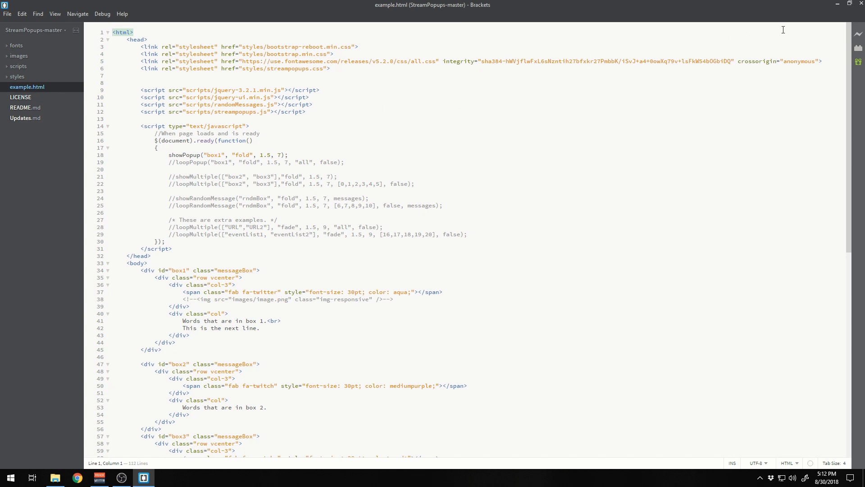
Start Live Preview for example.html and place the preview browser window beside the code editor
left_click(858, 35)
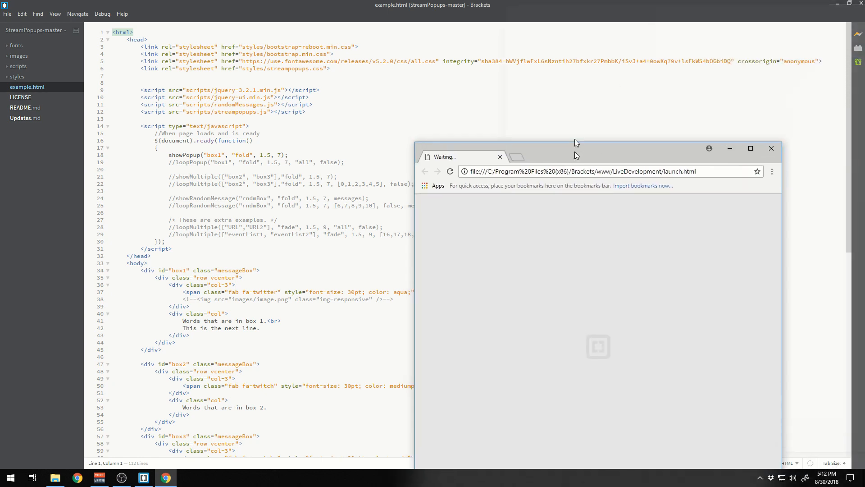
left_click_drag(575, 153, 615, 45)
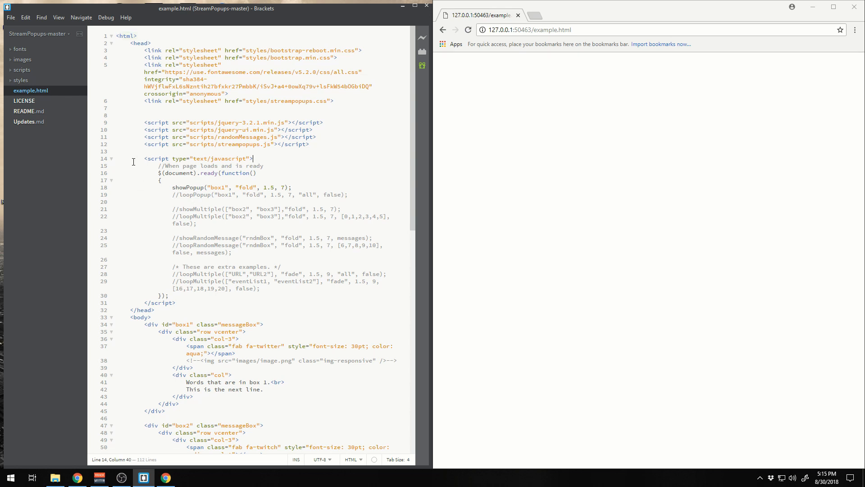
Examine the JavaScript block in example.html, matching the showPopup call's "box1" argument to the box1 div in the body
left_click_drag(137, 158, 192, 301)
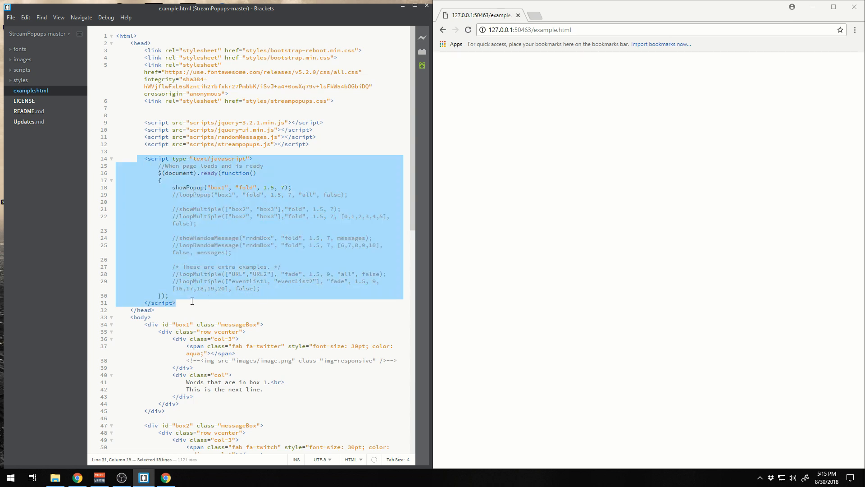
left_click(192, 301)
left_click_drag(171, 187, 308, 187)
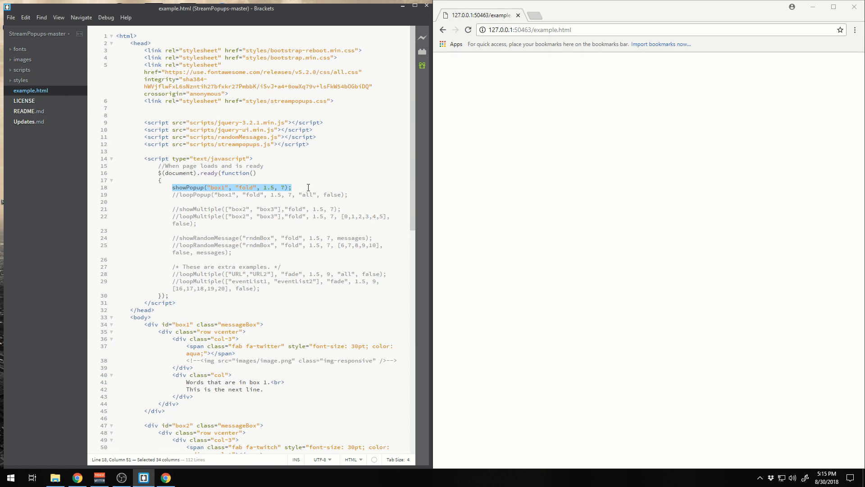
double_click(218, 187)
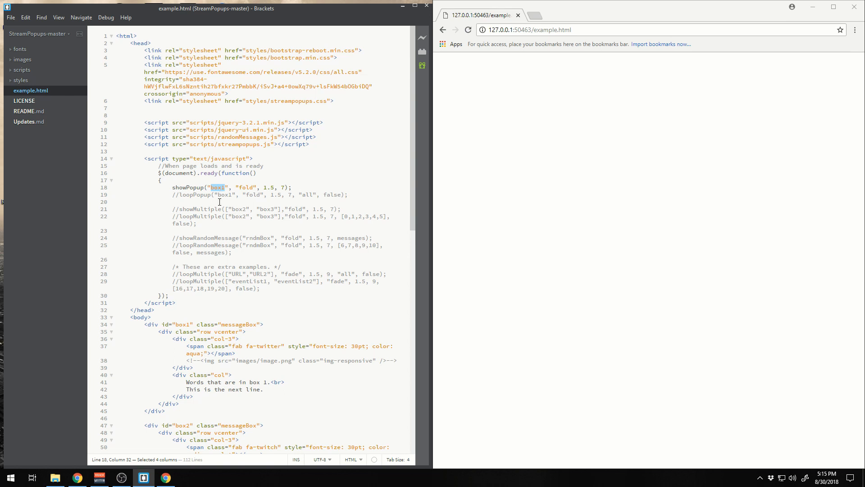
double_click(182, 324)
scroll(181, 324, "down", 2)
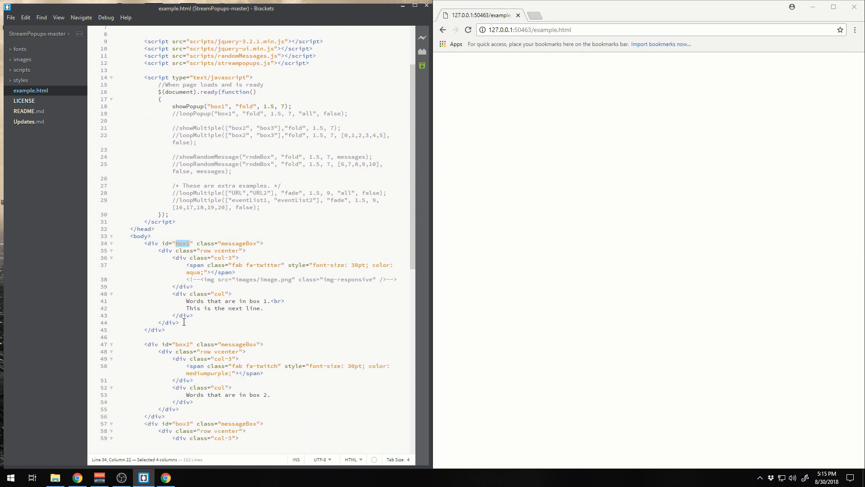
Run Live Preview to view the box1 popup, examining its message lines and commented image tag, with a brief look at Updates.md
left_click(424, 39)
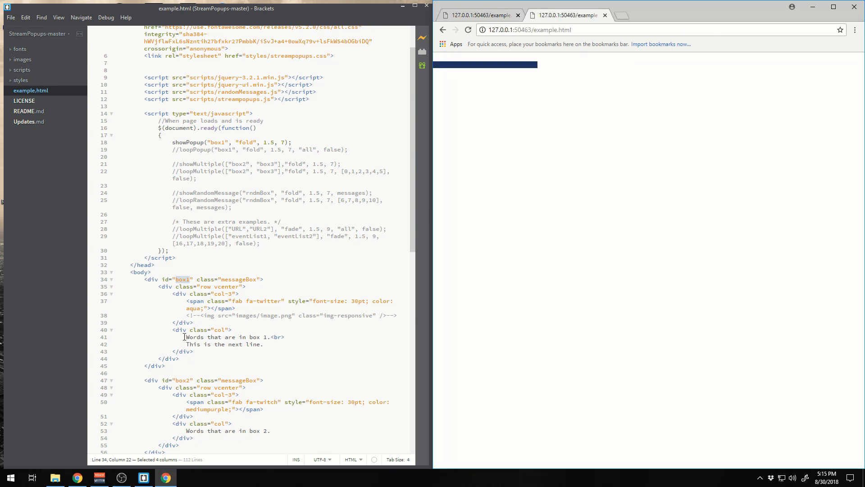
left_click_drag(185, 337, 264, 344)
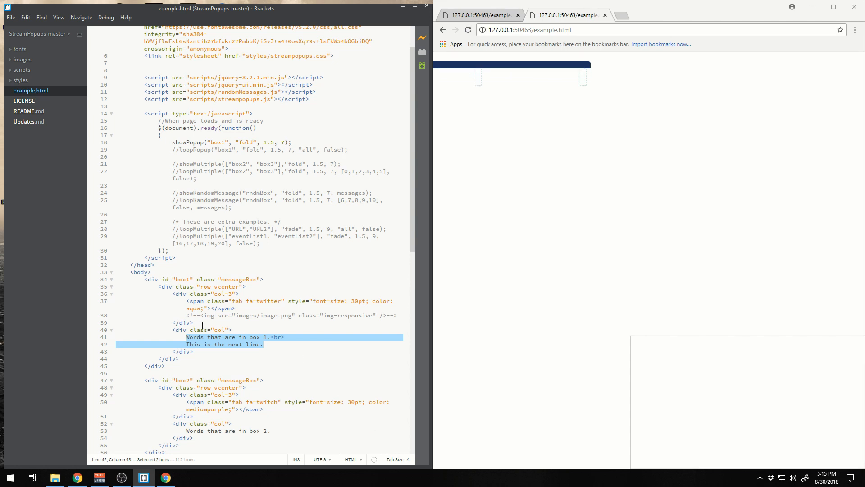
left_click_drag(172, 316, 399, 314)
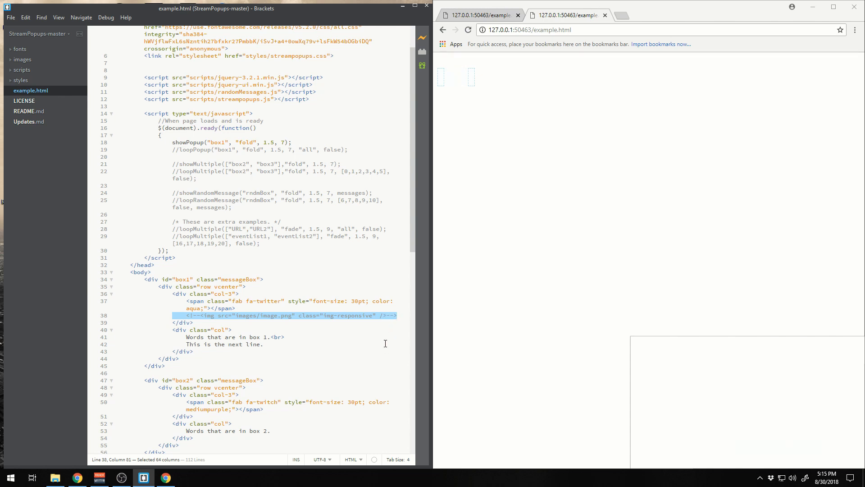
left_click(28, 121)
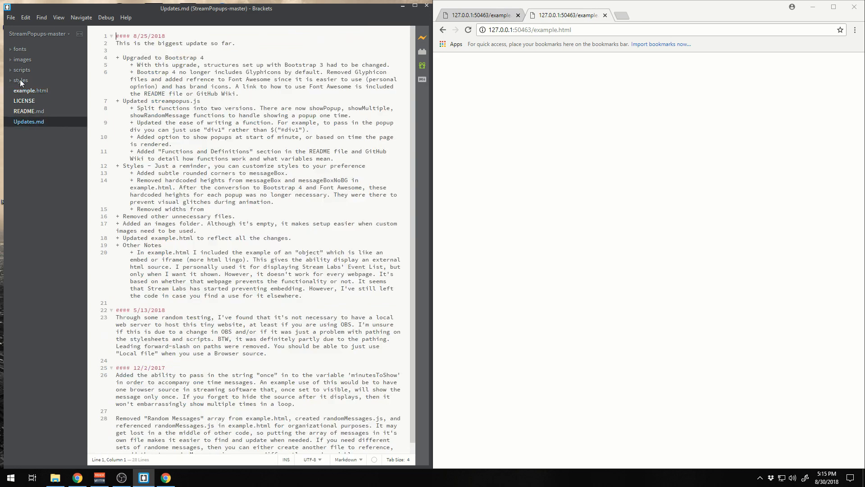
left_click(23, 91)
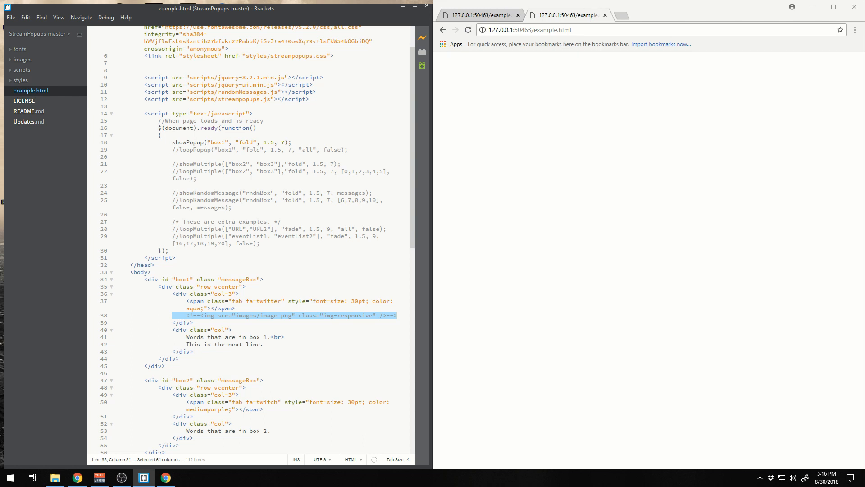
Comment out the showPopup call for box1 in example.html and uncomment the loopPopup call below it
left_click(173, 143)
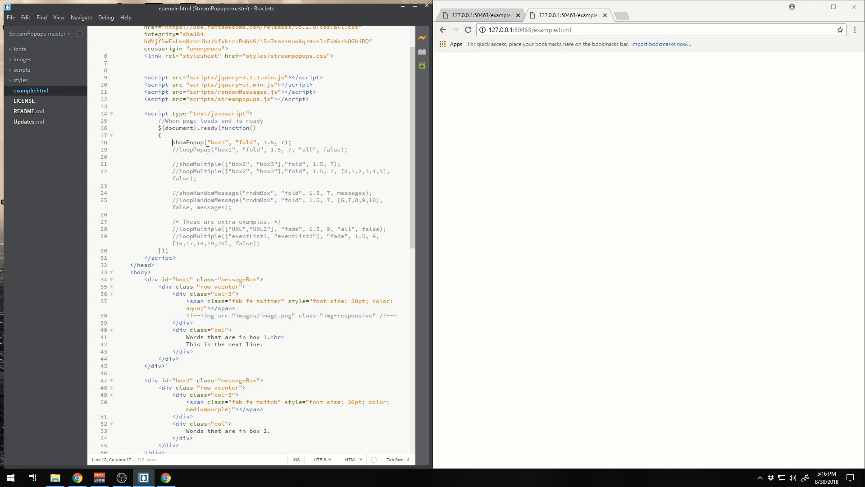
type("//")
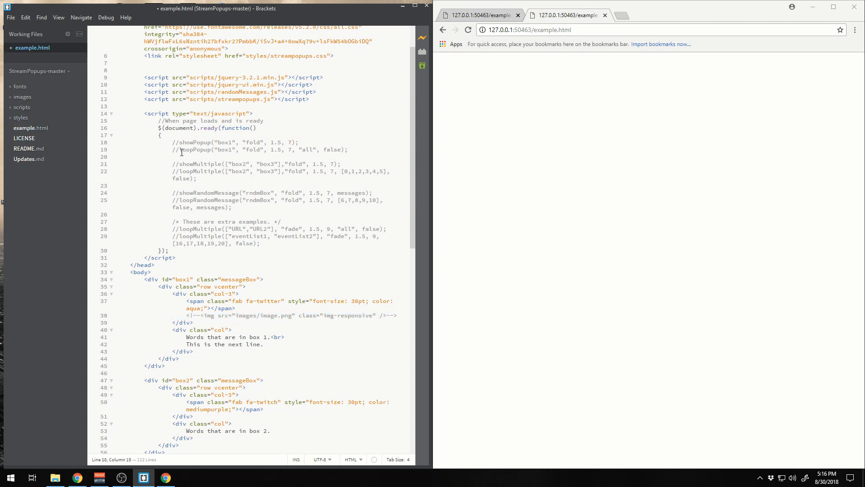
left_click_drag(179, 149, 172, 150)
key("BackSpace")
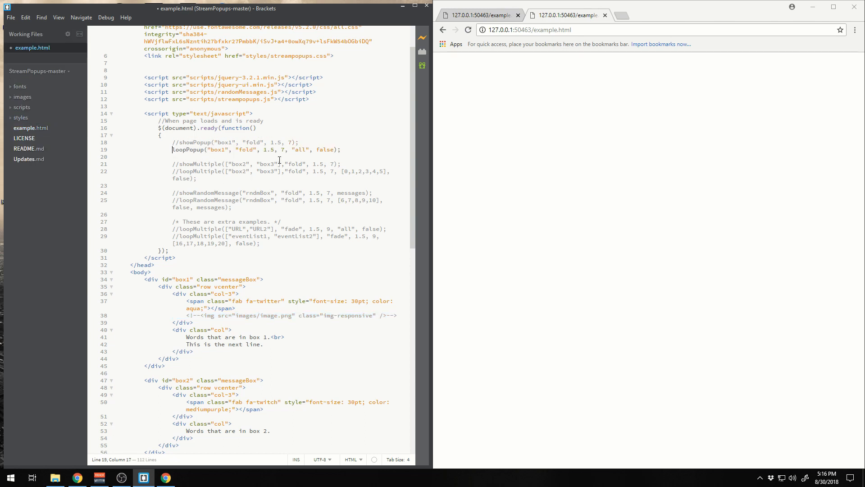
Examine each argument of the loopPopup call and the bracketed minutes list in the commented loopMultiple call
double_click(216, 151)
double_click(246, 150)
left_click_drag(264, 150, 275, 150)
double_click(283, 149)
left_click_drag(292, 150, 309, 149)
double_click(323, 149)
double_click(299, 149)
left_click_drag(341, 171, 387, 172)
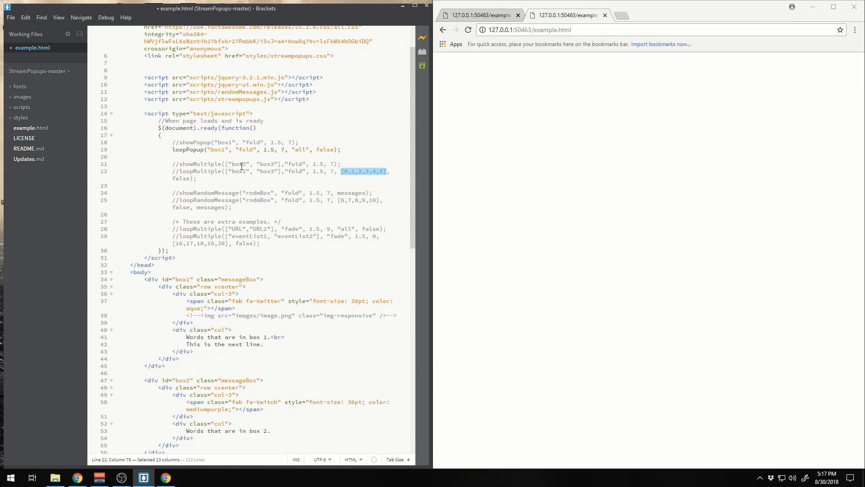
Look up box1's messageBox class in styles/streampopups.css and examine its border, color and corner radius rules
left_click(232, 281)
left_click_drag(197, 279, 260, 278)
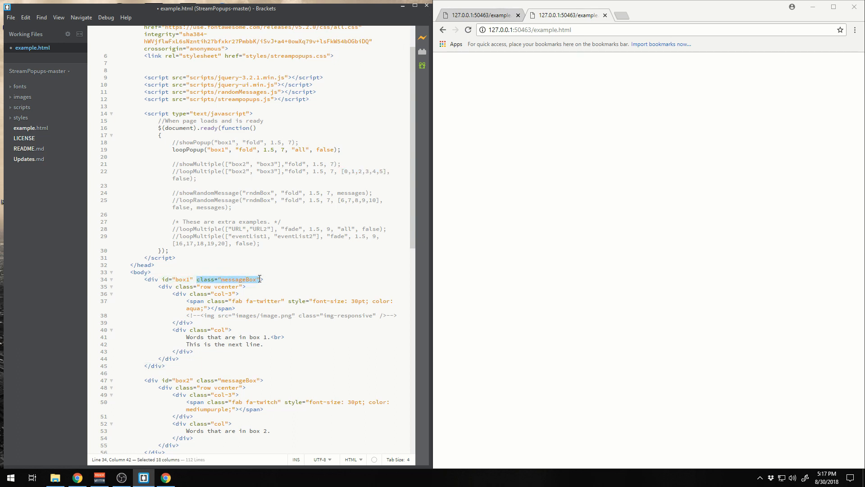
left_click(11, 118)
double_click(37, 149)
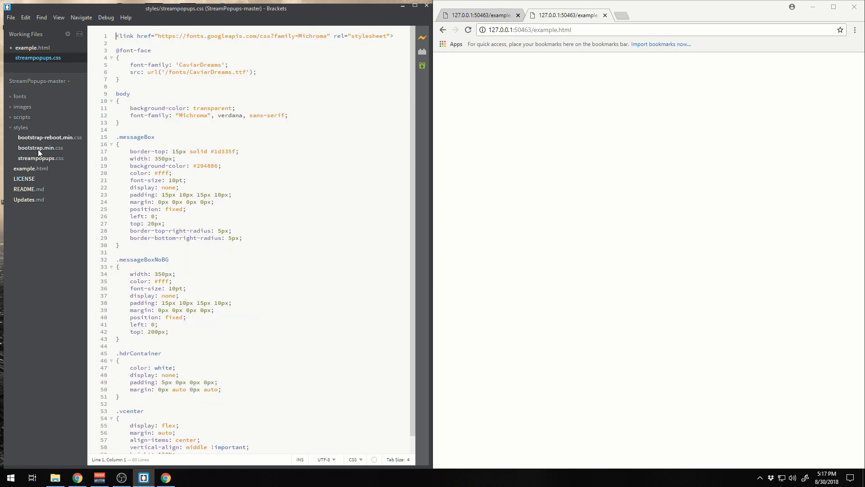
left_click_drag(158, 137, 245, 240)
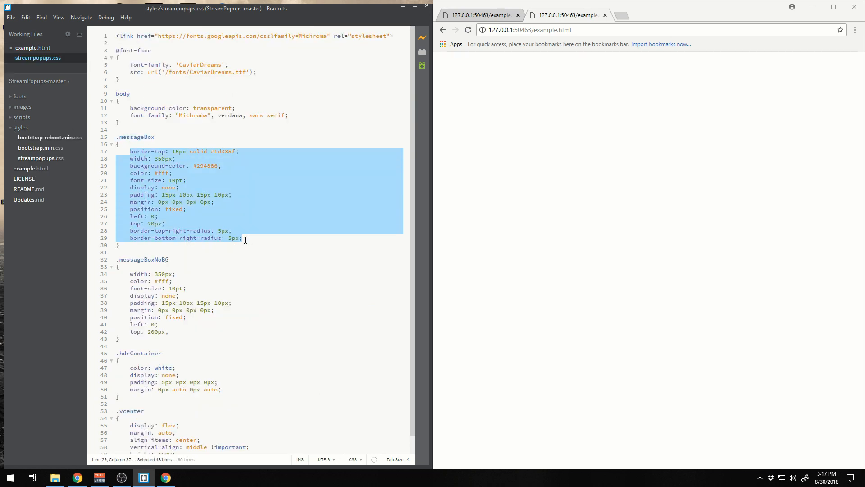
left_click_drag(224, 166, 134, 174)
left_click_drag(243, 238, 128, 232)
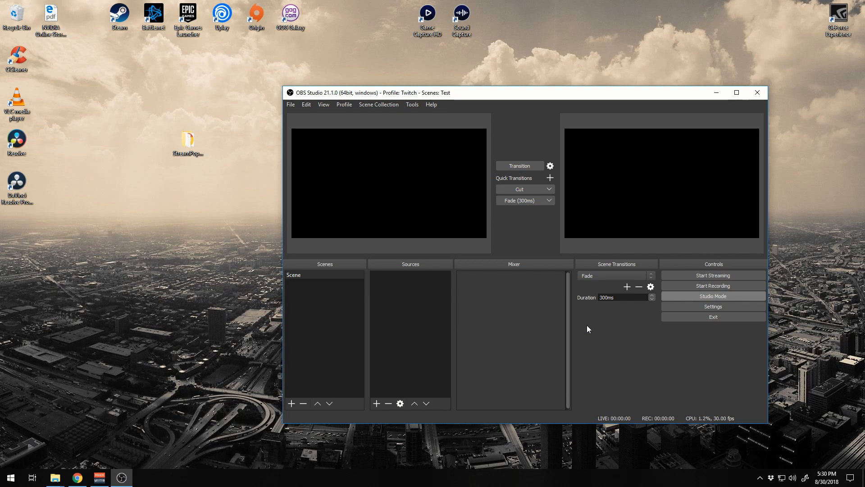
Add a new Browser source named Example.html to the scene
left_click(377, 403)
left_click(404, 293)
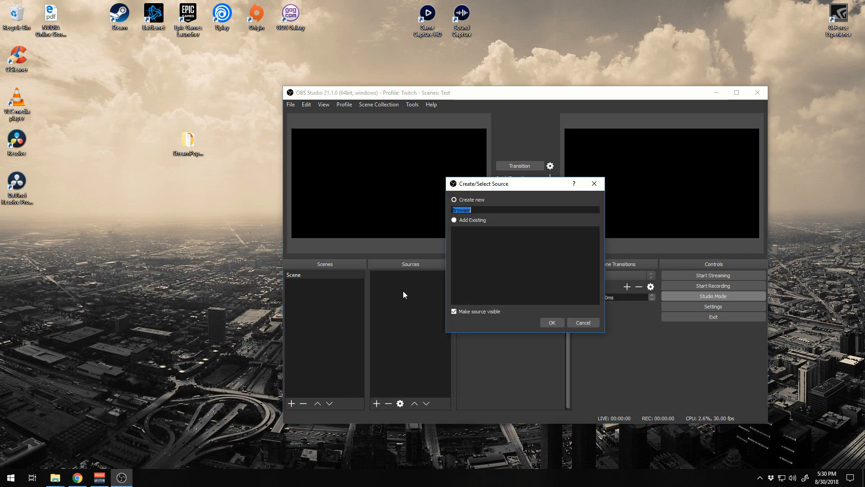
type("Example.html")
left_click(550, 326)
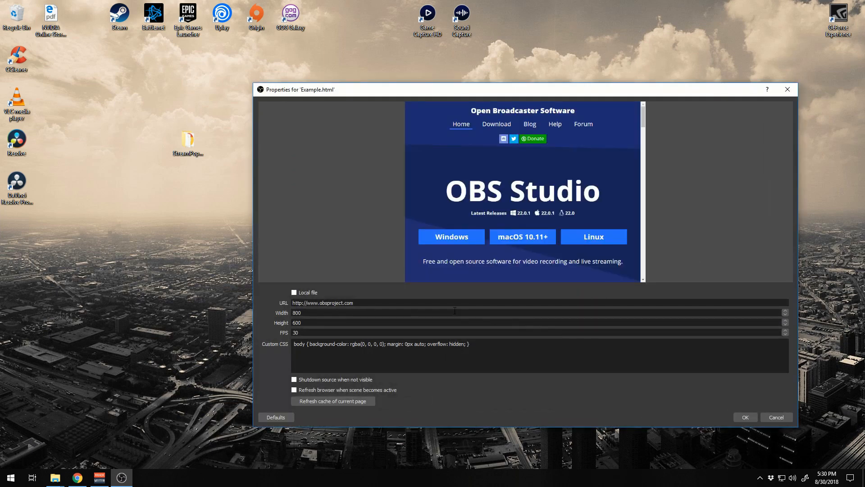
Make the Browser source use a local file and choose example.html from the StreamPopups-master folder on the Desktop
left_click(308, 293)
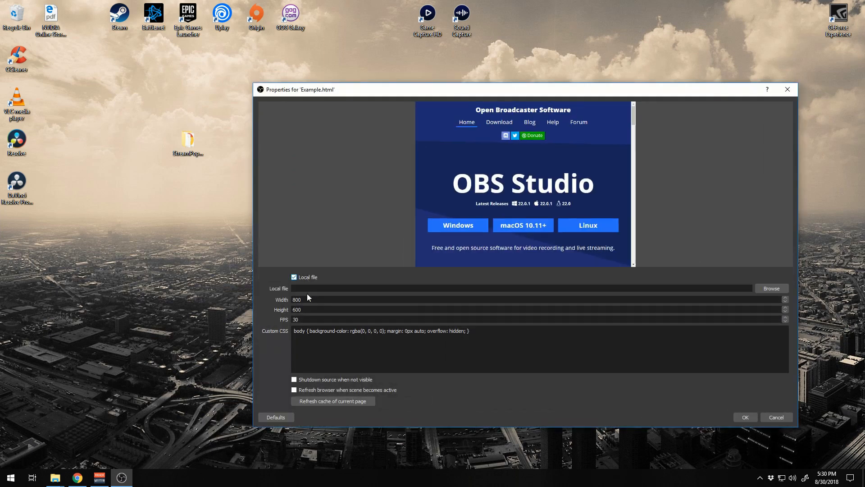
left_click(768, 292)
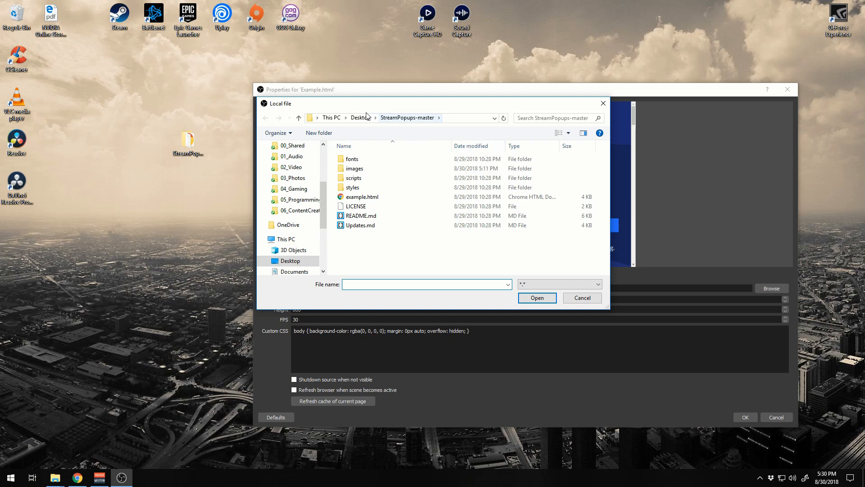
left_click(383, 197)
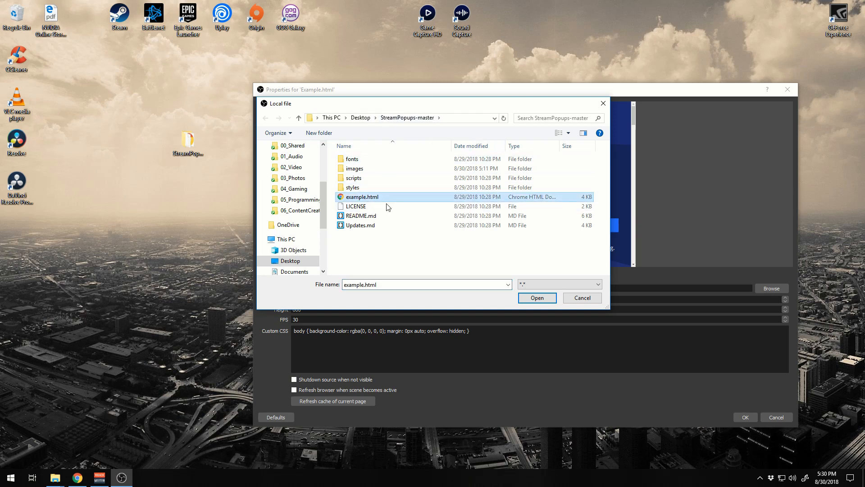
left_click(540, 296)
Set the Browser source's width to 1920 and height to 1080, with a brief look at the OBS settings
left_click_drag(328, 297, 280, 298)
key("Tab")
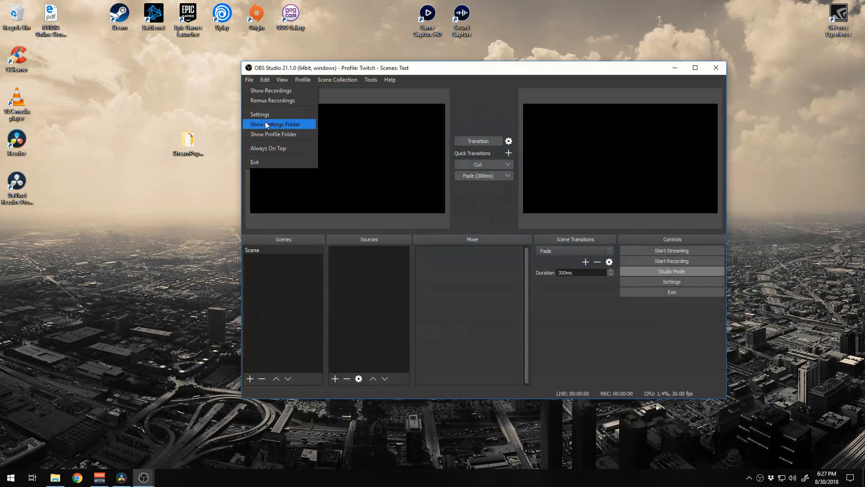
left_click(266, 115)
left_click(297, 182)
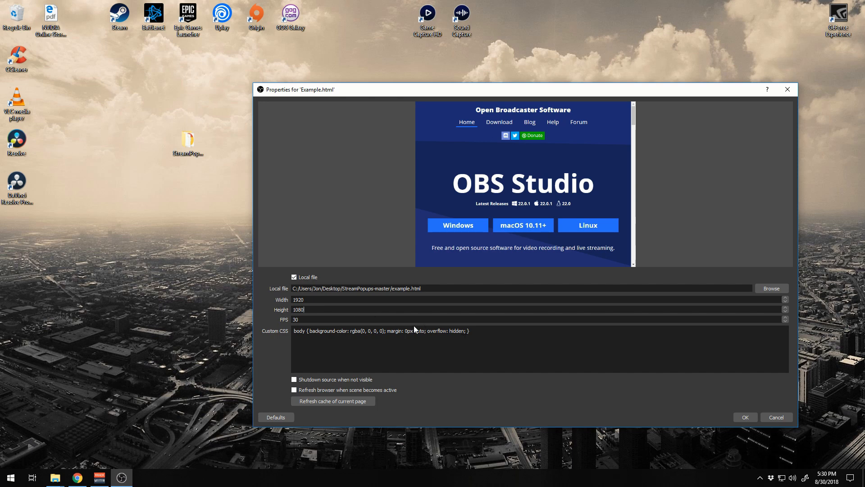
Clear the source's custom CSS, enable refreshing the browser when the scene becomes active, and accept the properties
key("ctrl+a")
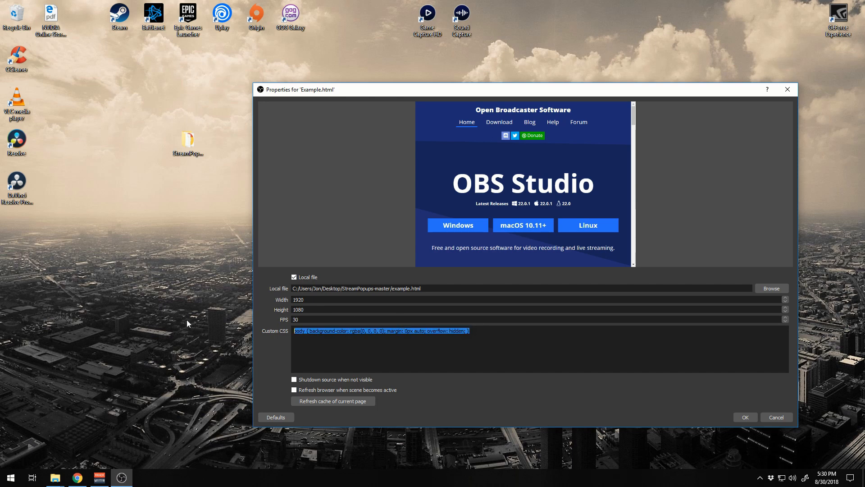
key("Delete")
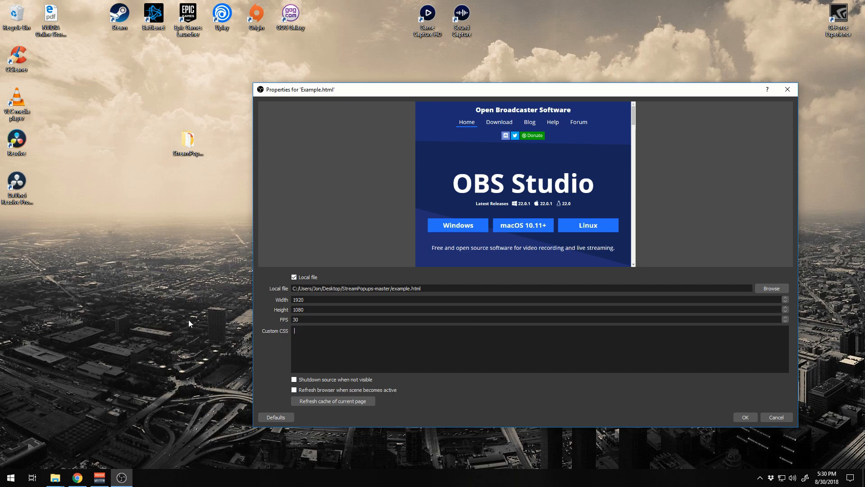
left_click(311, 392)
left_click(744, 416)
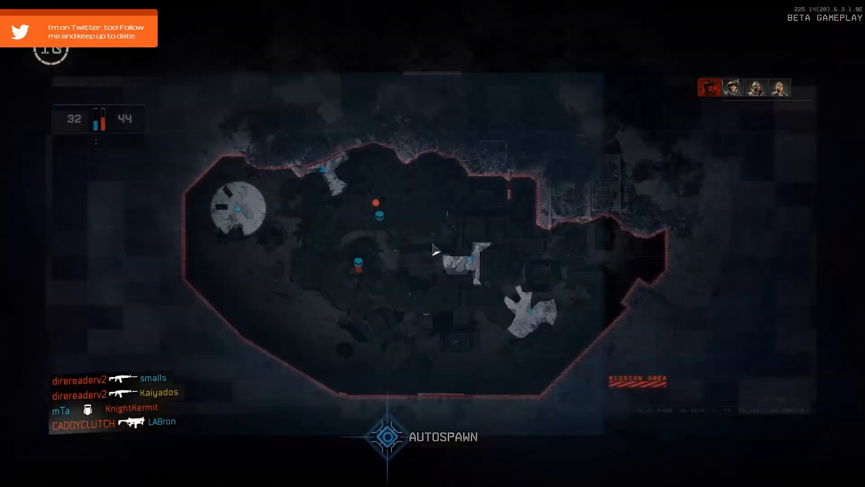
key("w")
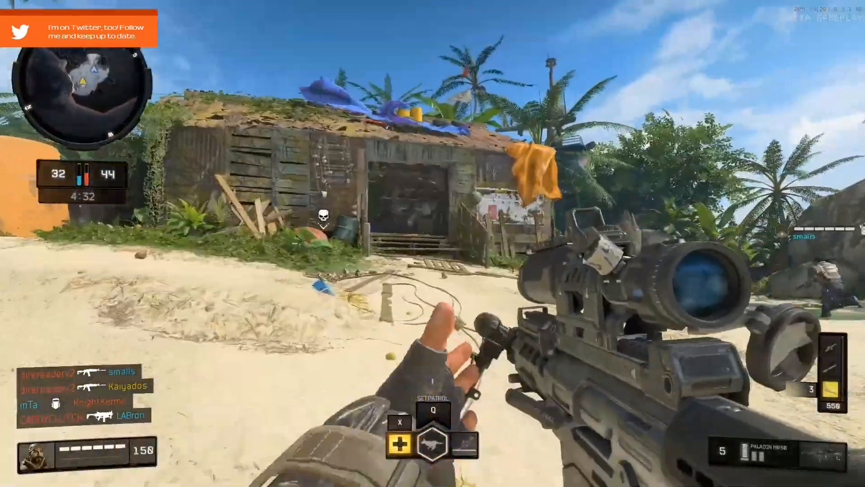
key("w")
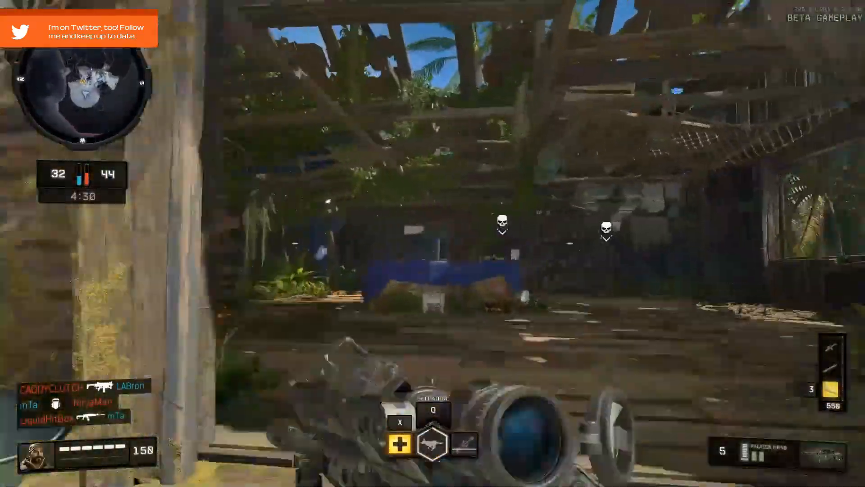
key("w")
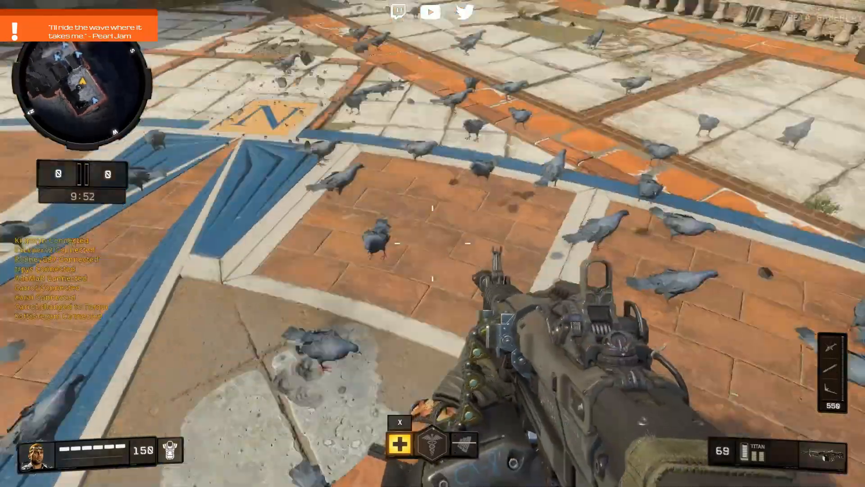
key("w")
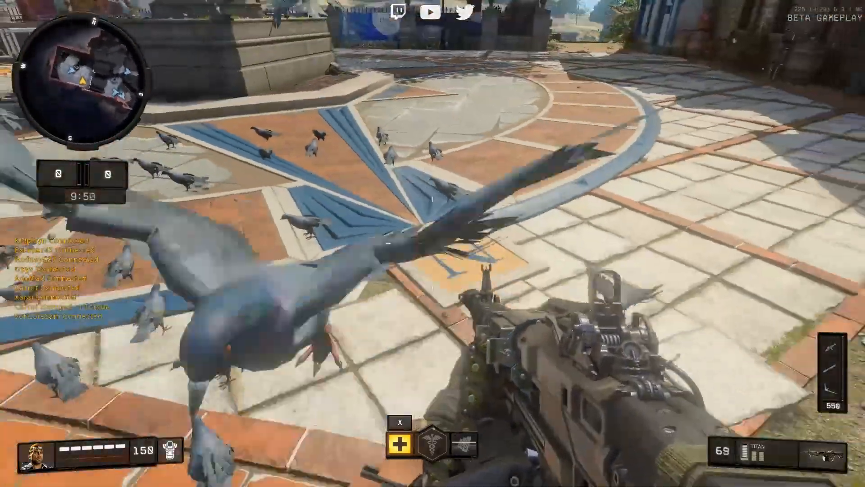
key("w")
key("w")
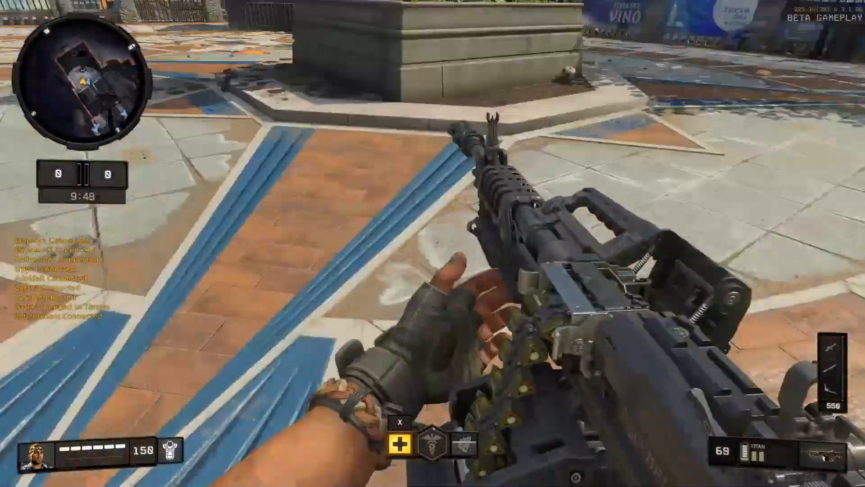
key("w")
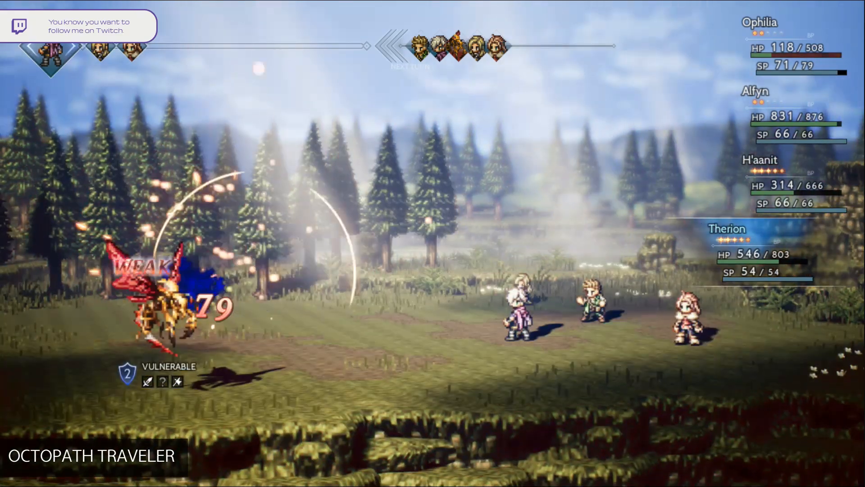
key("r")
key("r")
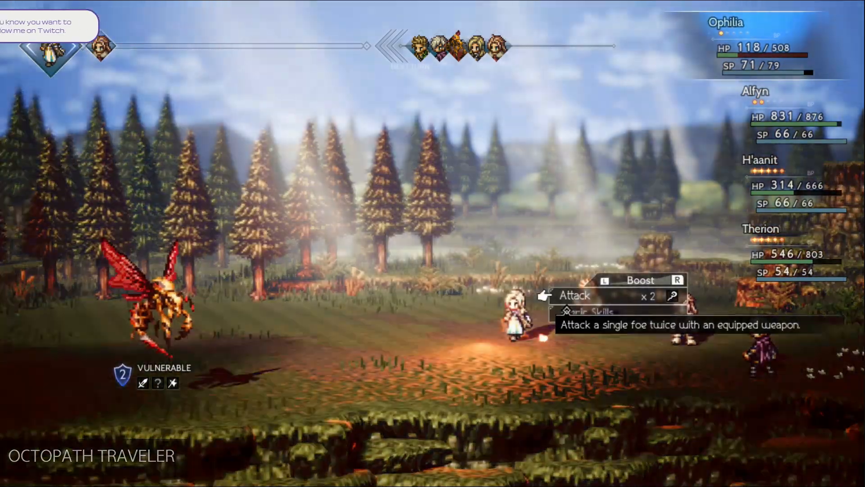
key("Return")
key("Return")
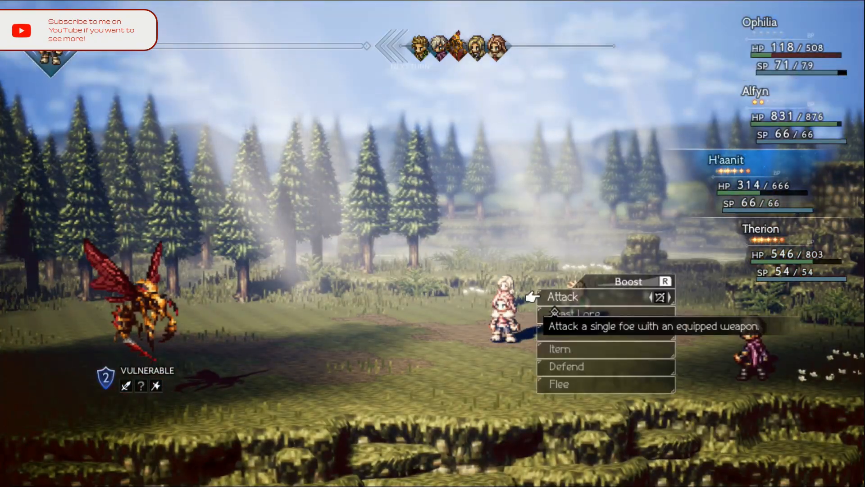
key("r")
key("r")
key("r")
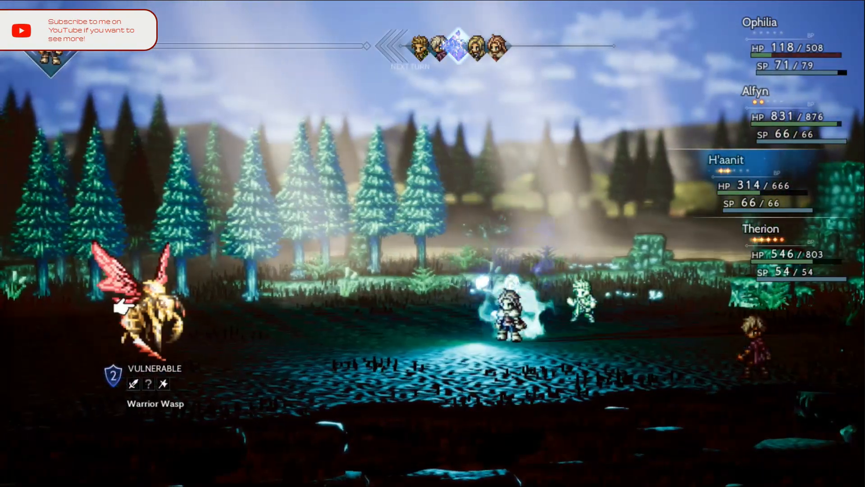
key("Return")
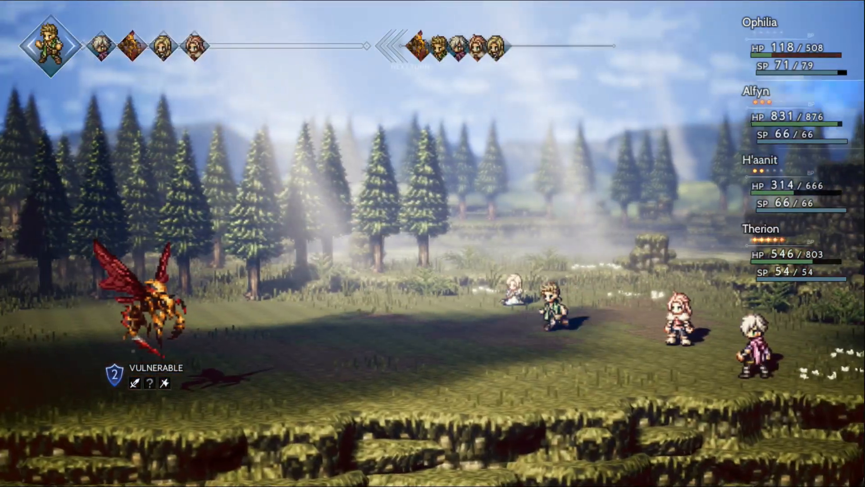
key("e")
key("e")
key("e")
key("Return")
key("Return")
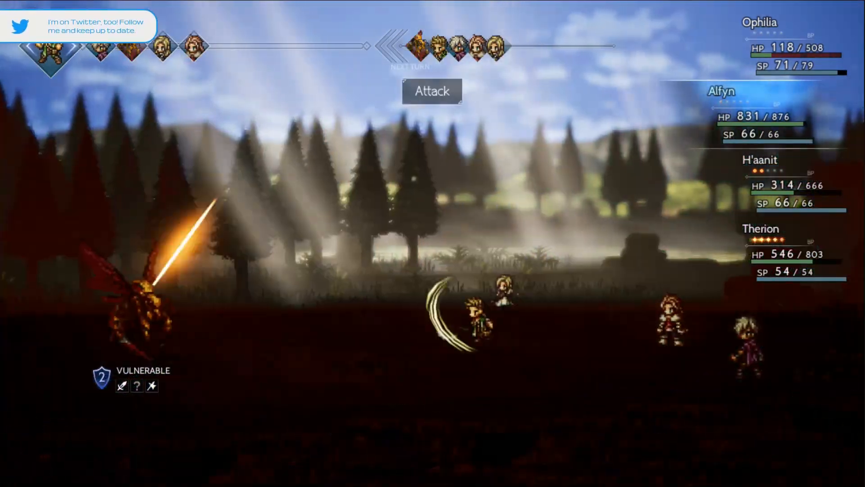